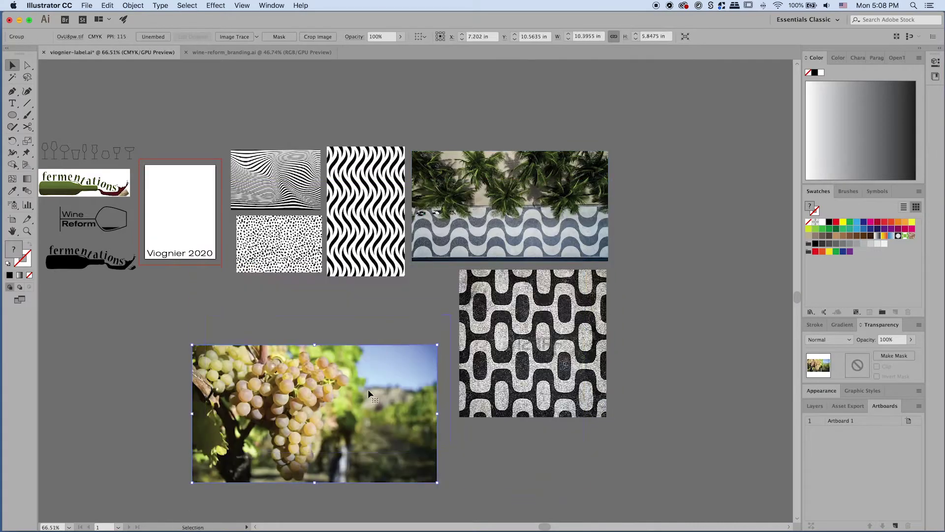
# Step: Draw a black panel over the grape artwork above the Viognier 2020 text
pyautogui.press('z')
pyautogui.moveTo(344, 305); pyautogui.dragTo(365, 300)
pyautogui.keyDown('alt'); pyautogui.click(343, 314); pyautogui.keyUp('alt')
pyautogui.press('v')
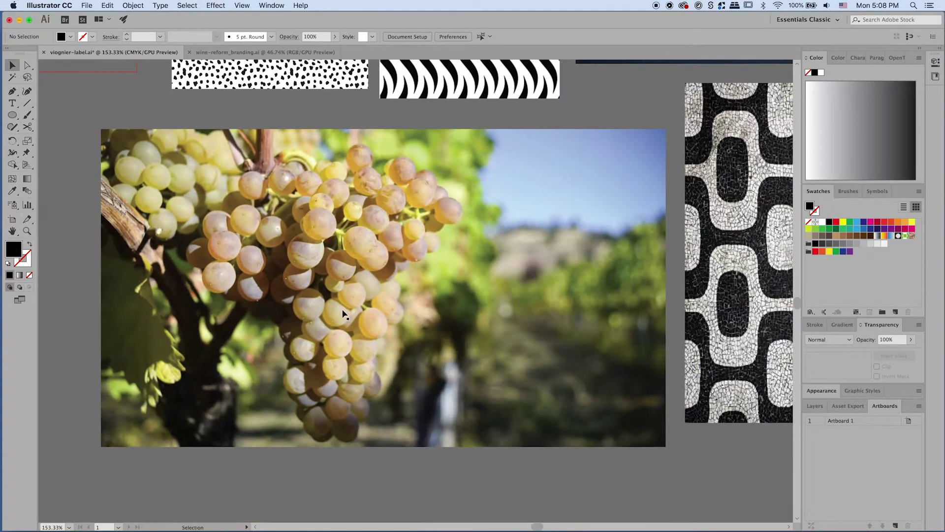
pyautogui.moveTo(335, 242); pyautogui.dragTo(337, 242)
pyautogui.press('v')
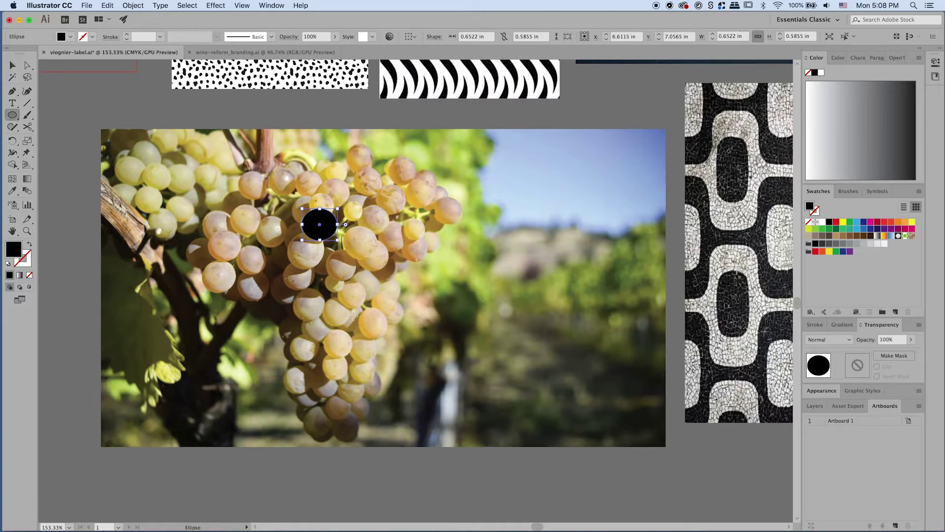
# Step: Group the white fermentations and Wine Reform logos together
pyautogui.press('super+alt+0')
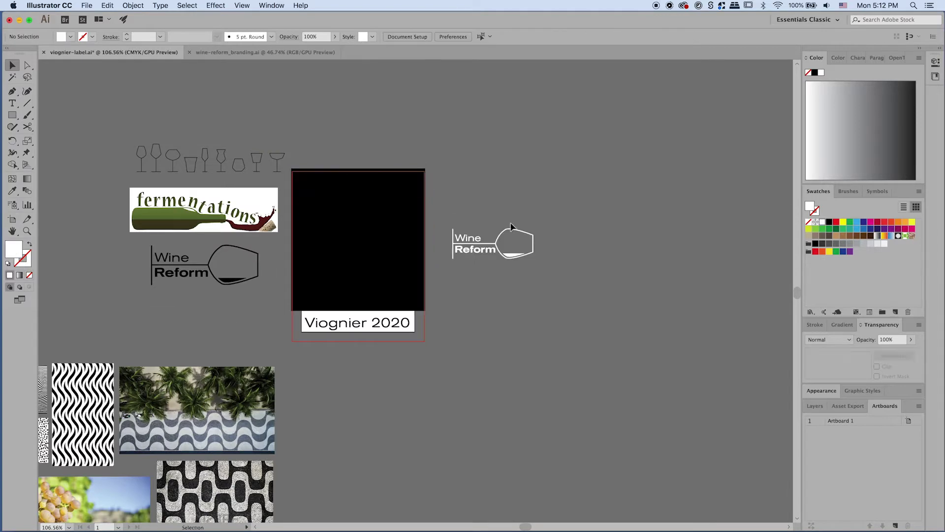
pyautogui.rightClick(492, 194)
pyautogui.keyDown('shift'); pyautogui.click(475, 246); pyautogui.keyUp('shift')
pyautogui.rightClick(475, 212)
pyautogui.click(502, 312)
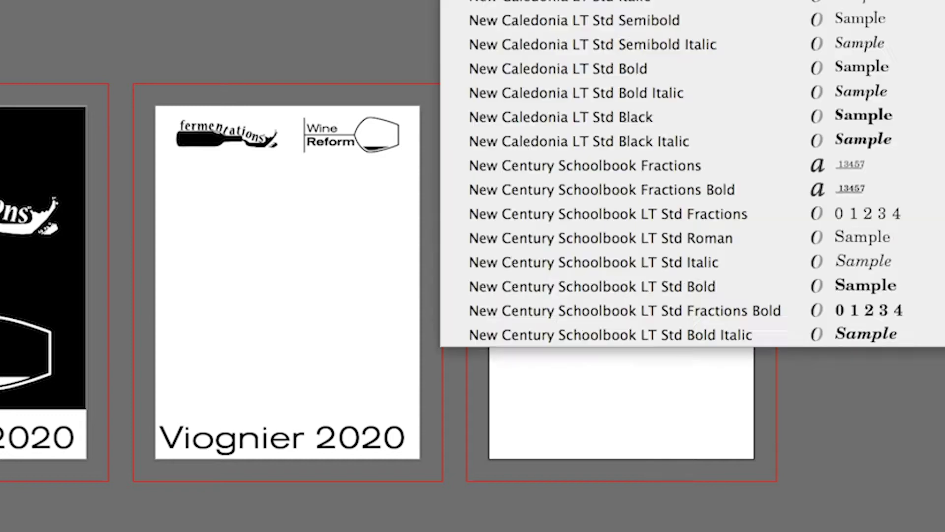
# Step: Set the fermentations text in a condensed serif typeface
pyautogui.click(436, 268)
pyautogui.click(602, 238)
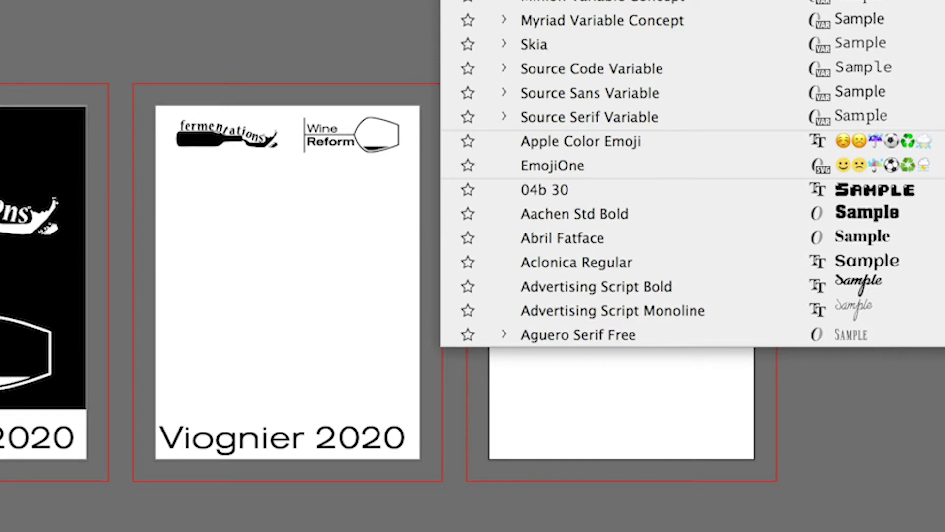
pyautogui.scroll(-20, 742, 164)
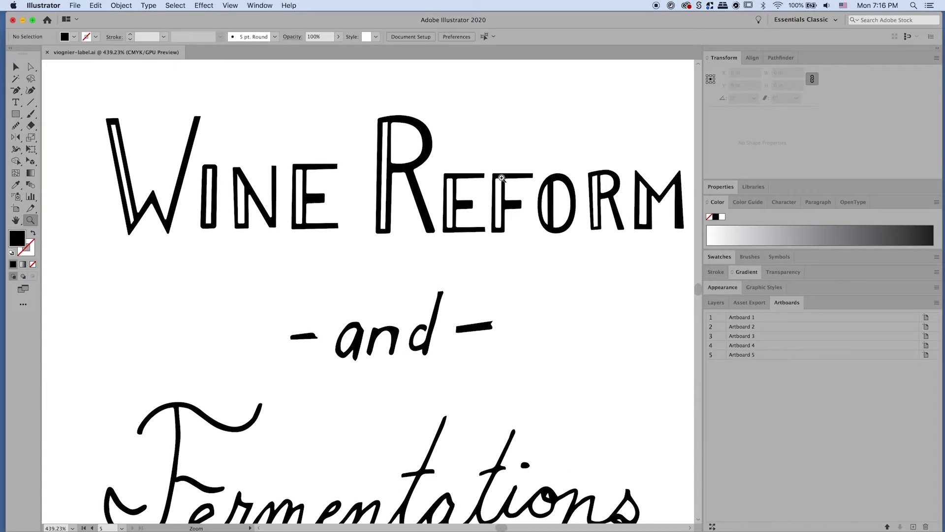
# Step: Select and review the paths of the -and- lettering
pyautogui.press('a')
pyautogui.click(296, 268)
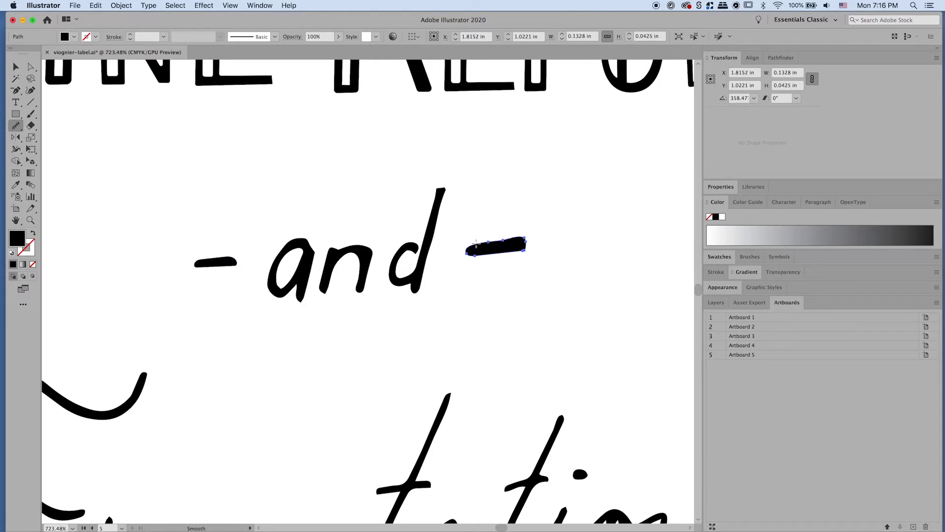
pyautogui.moveTo(217, 266); pyautogui.dragTo(424, 386)
pyautogui.press('z')
pyautogui.keyDown('alt'); pyautogui.click(534, 308); pyautogui.keyUp('alt')
pyautogui.scroll(-10, 384, 416)
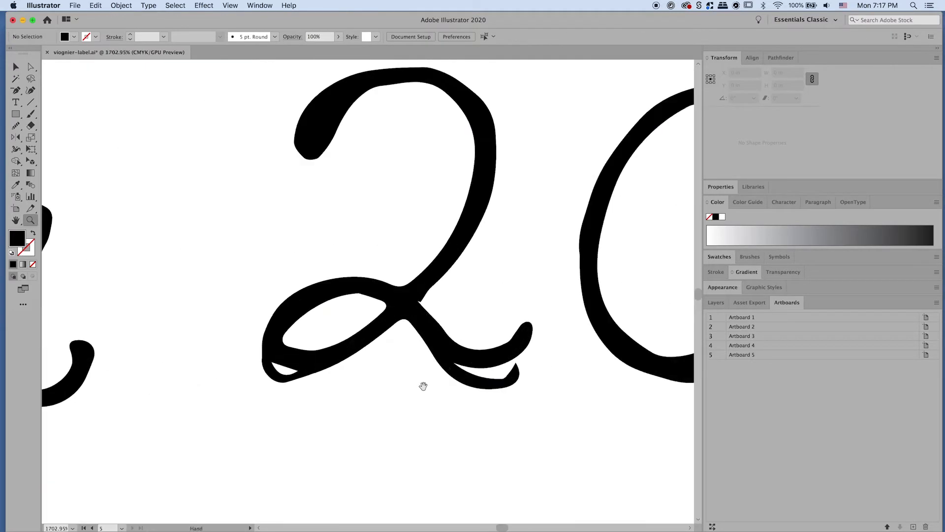
# Step: Delete the stray tail piece under the 2 in 2020
pyautogui.press('a')
pyautogui.click(327, 390)
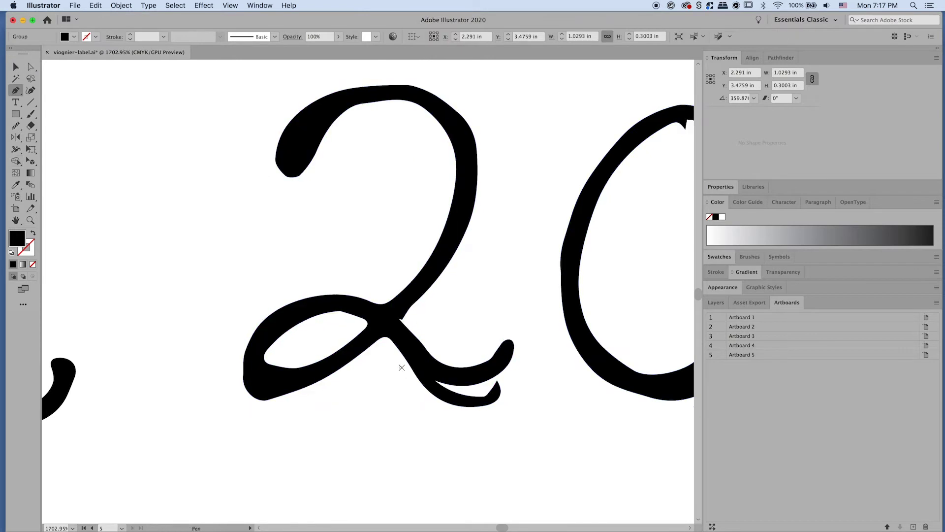
pyautogui.press('v')
pyautogui.click(489, 443)
pyautogui.doubleClick(436, 387)
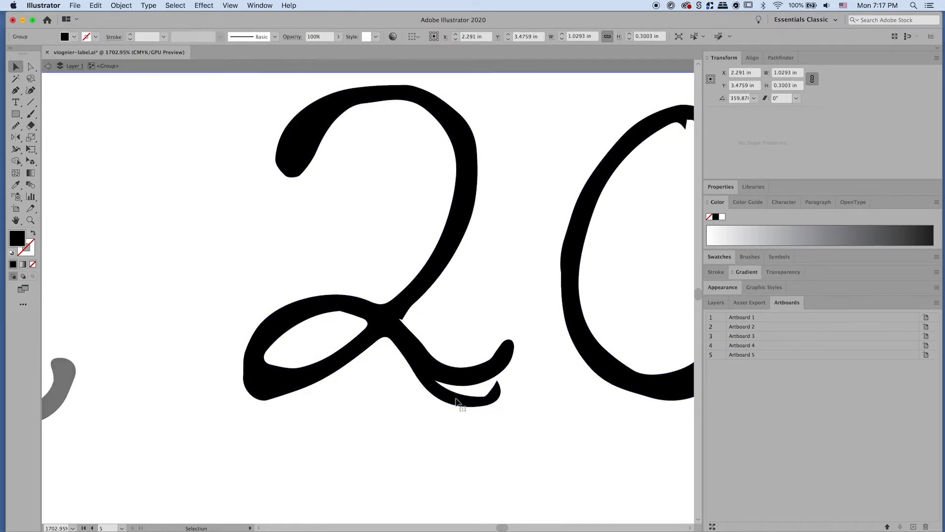
pyautogui.press('Delete')
# Step: Delete the extra anchor points on the inner bar of the O in REFORM
pyautogui.press('-')
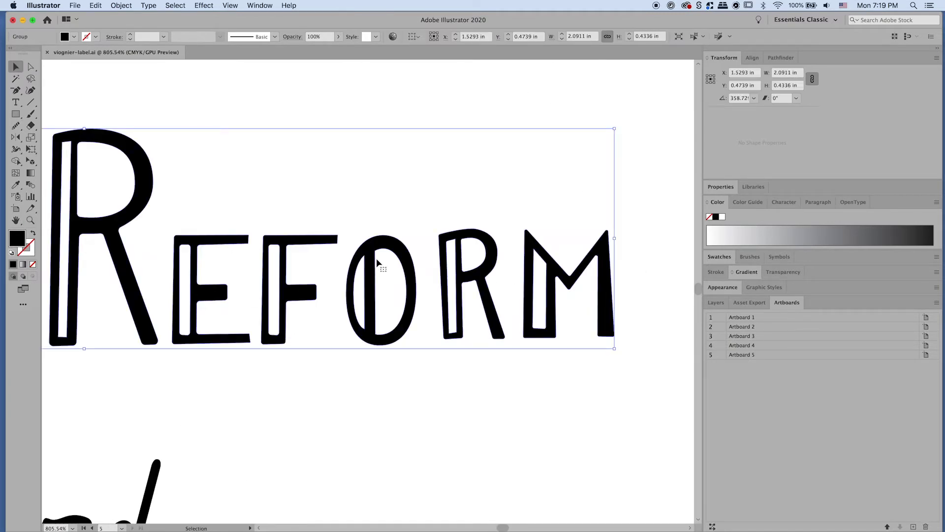
pyautogui.press('a')
pyautogui.click(379, 296)
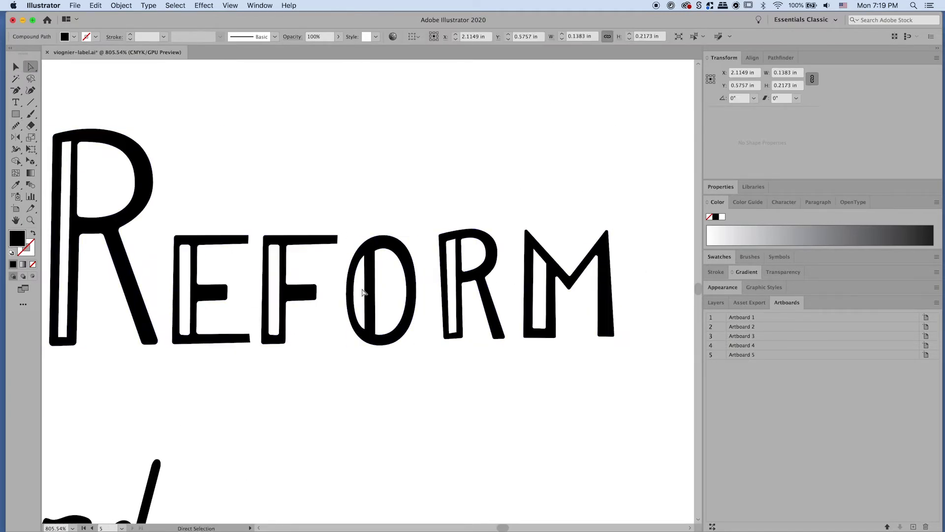
pyautogui.click(363, 292)
pyautogui.click(403, 363)
pyautogui.click(376, 297)
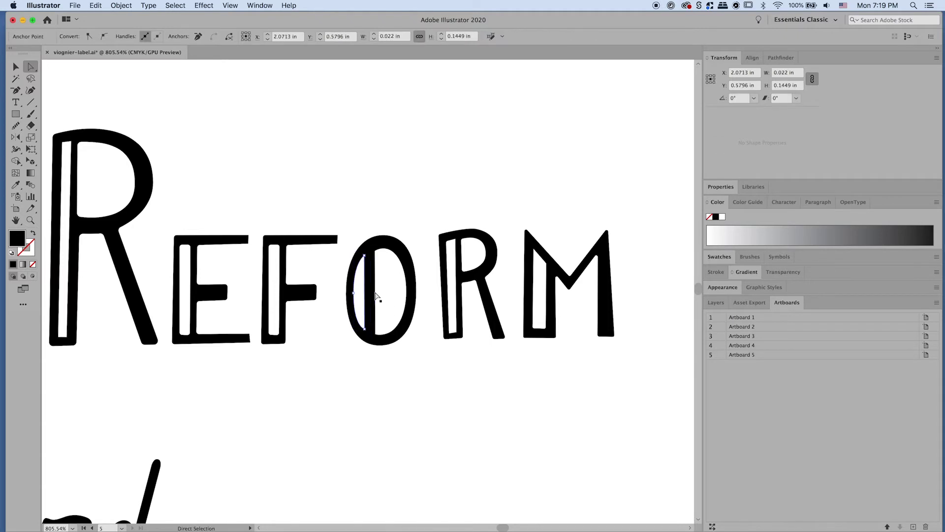
pyautogui.press('Delete')
pyautogui.click(566, 292)
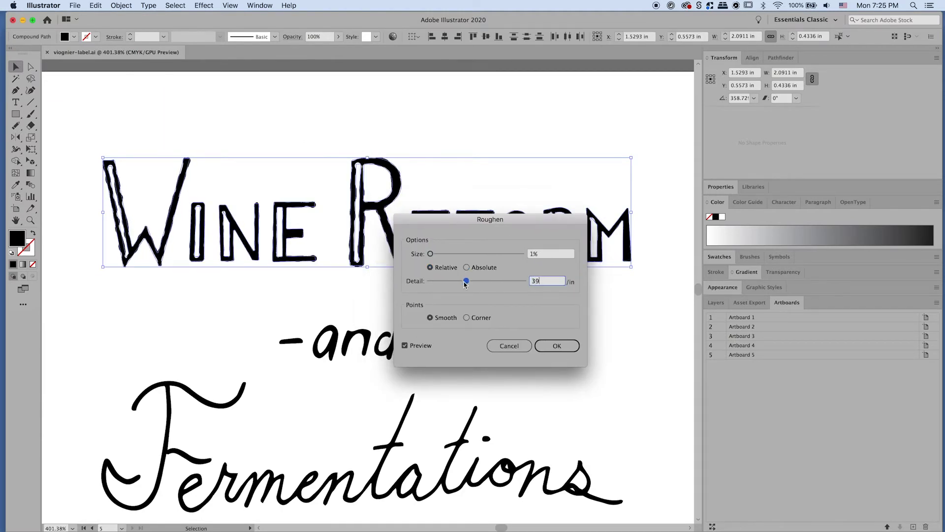
# Step: Set the Roughen effect to 1% size with detail raised to 100
pyautogui.moveTo(465, 284); pyautogui.dragTo(458, 284)
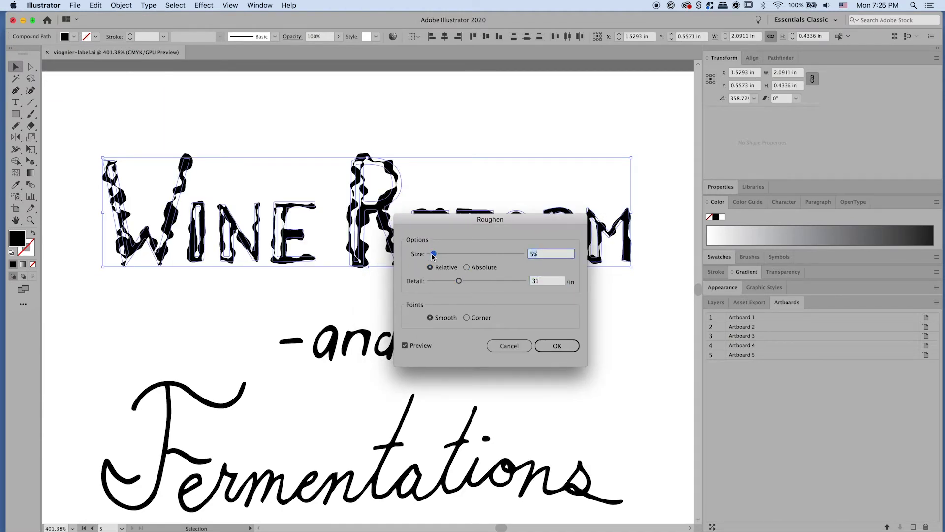
pyautogui.click(430, 254)
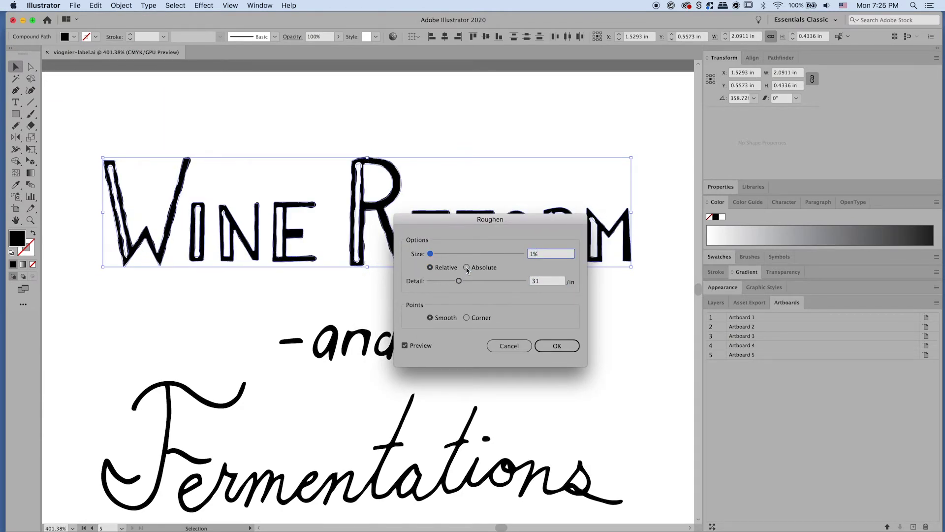
pyautogui.moveTo(458, 280); pyautogui.dragTo(535, 288)
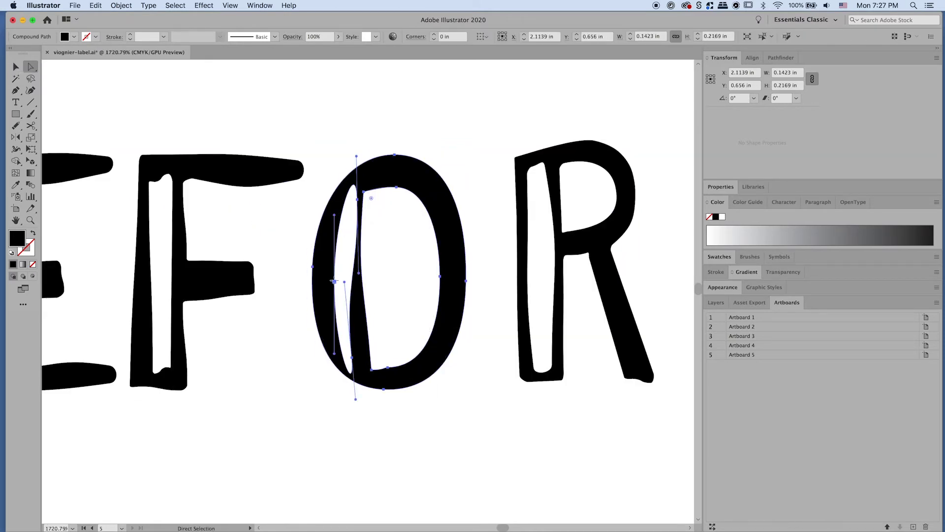
# Step: Adjust the anchors on the inner strokes of the O, M and N letters
pyautogui.click(354, 204)
pyautogui.scroll(3, 459, 206)
pyautogui.press('a')
pyautogui.click(380, 301)
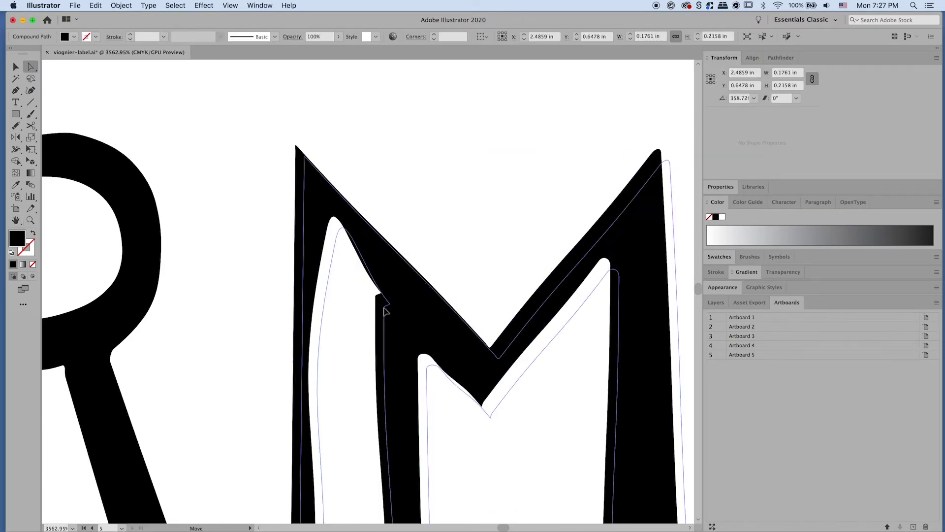
pyautogui.scroll(-5, 264, 275)
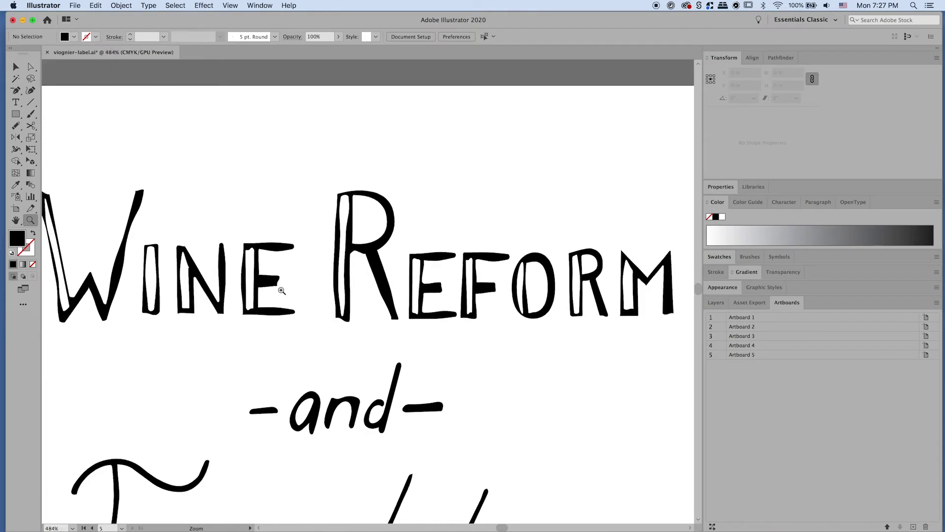
pyautogui.scroll(8, 267, 276)
pyautogui.keyDown('ctrl'); pyautogui.click(269, 268); pyautogui.keyUp('ctrl')
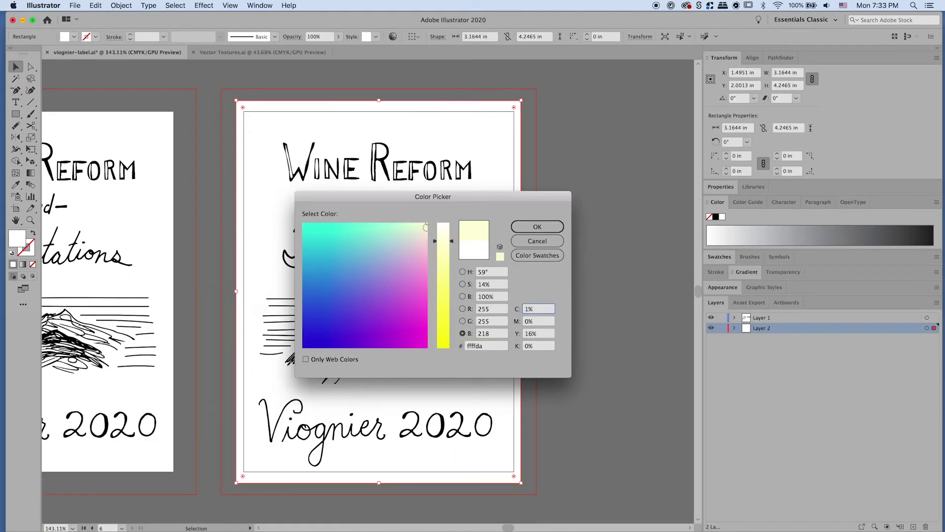
# Step: Fill the background rectangle with a yellow swatch
pyautogui.press('Return')
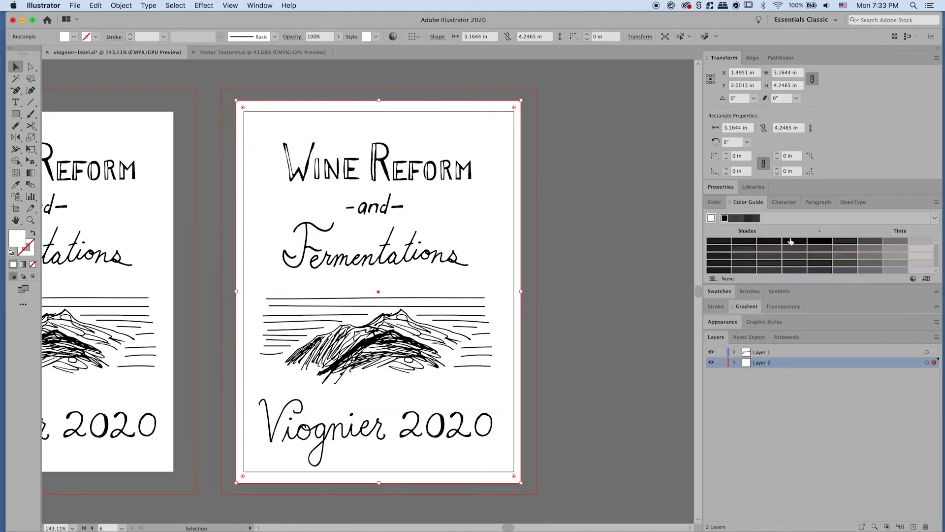
pyautogui.click(715, 201)
pyautogui.click(719, 291)
pyautogui.click(752, 327)
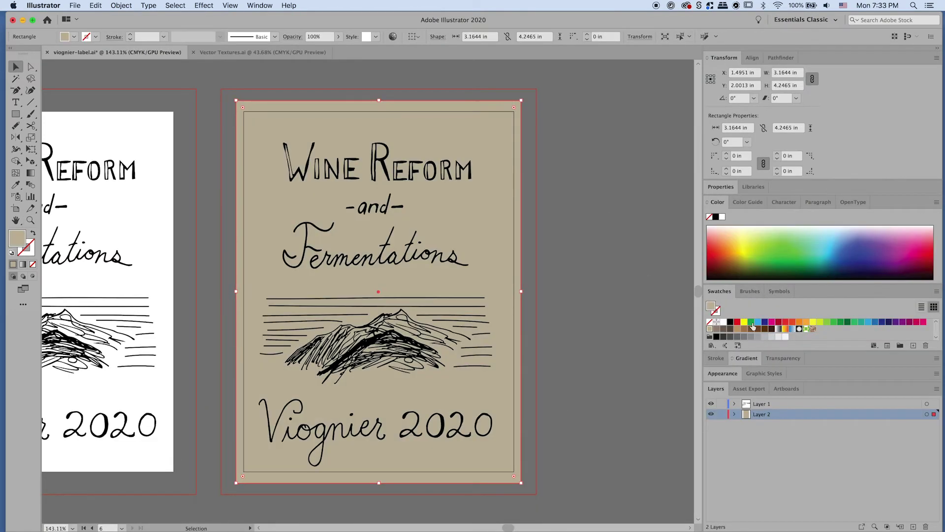
pyautogui.click(746, 202)
pyautogui.click(744, 322)
pyautogui.rightClick(494, 240)
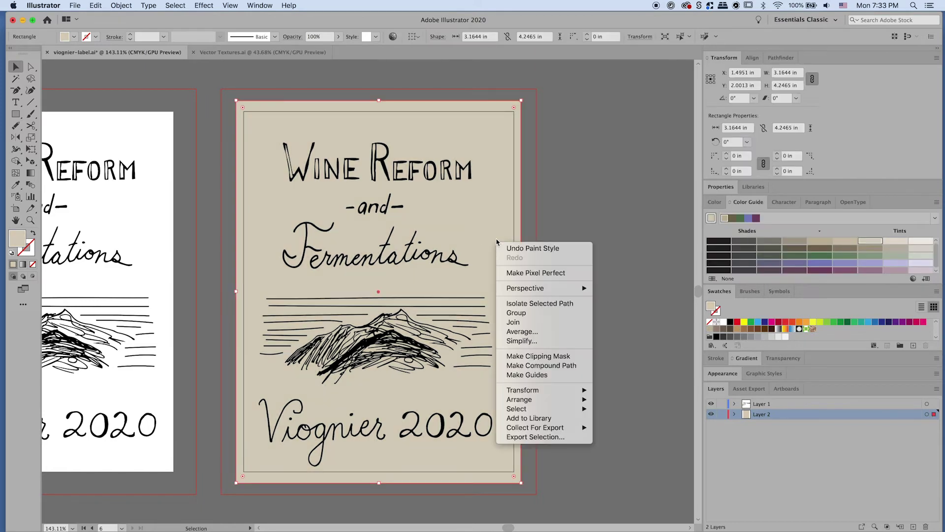
pyautogui.click(482, 236)
# Step: Save the label file and lighten the background to a pale yellow tint
pyautogui.scroll(-2, 585, 274)
pyautogui.press('cmd+s')
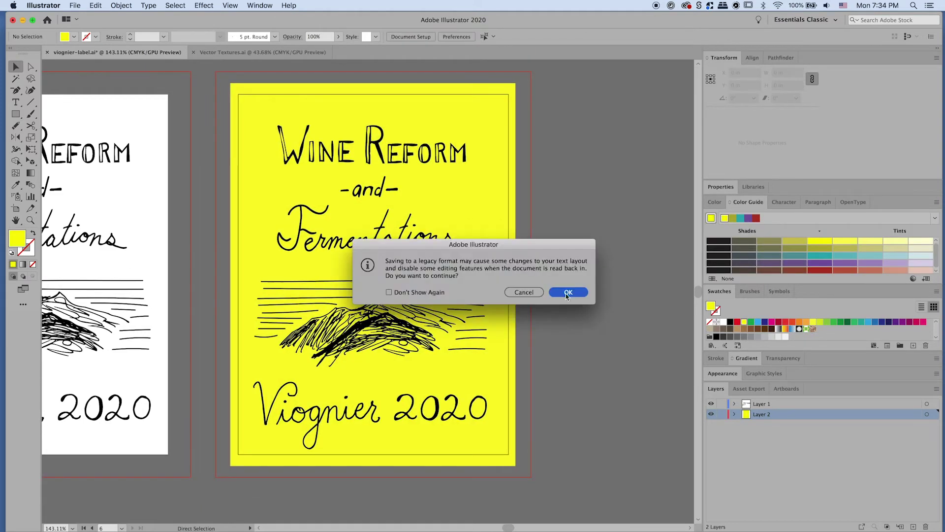
pyautogui.click(566, 292)
pyautogui.click(844, 244)
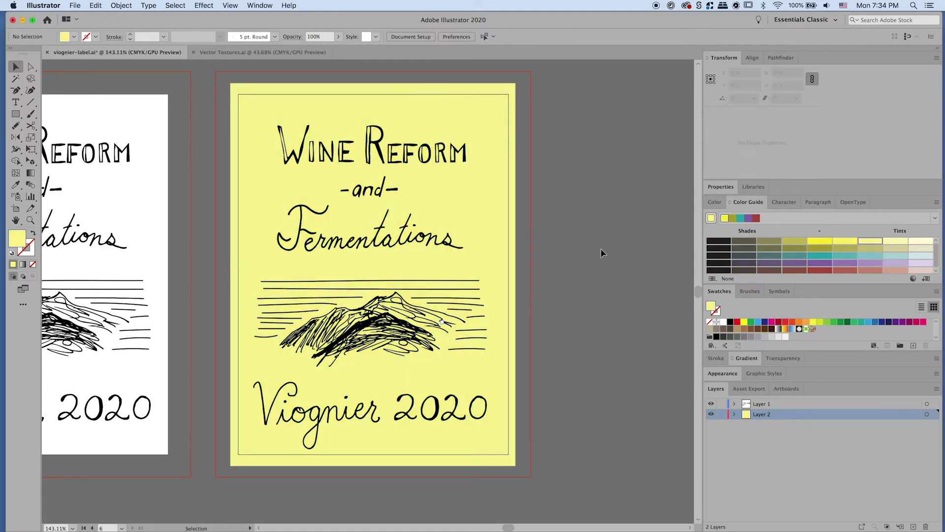